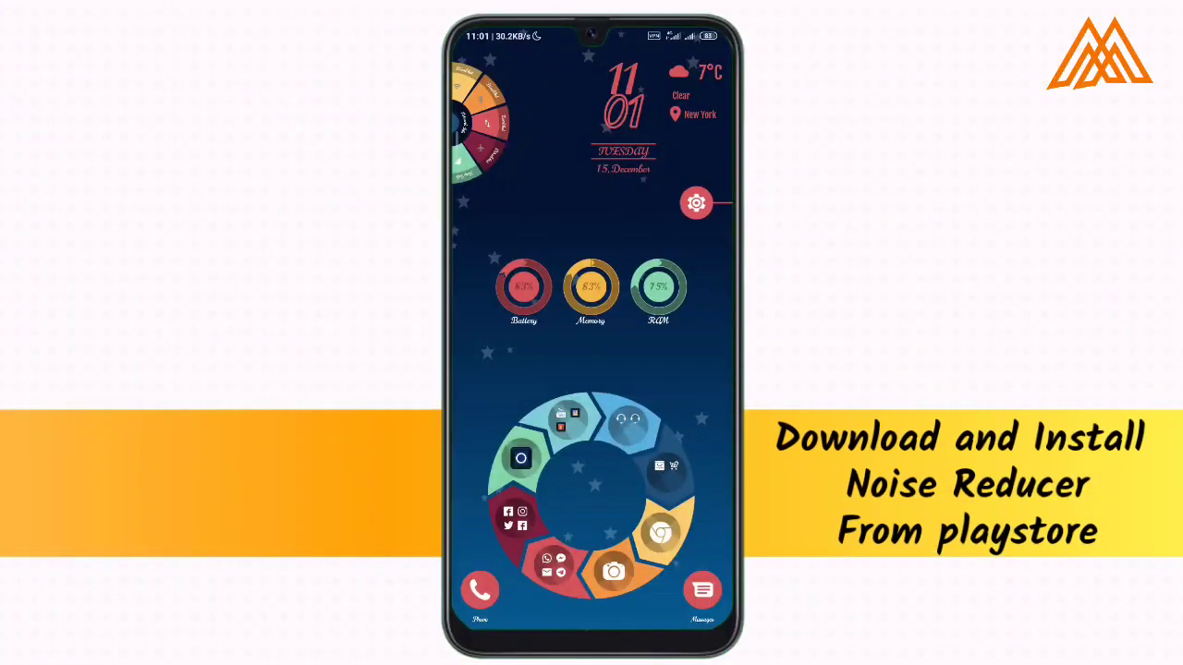
# Step: Swipe up to the app drawer and launch the Play Store from the P section
pyautogui.moveTo(676, 359); pyautogui.dragTo(696, 203)
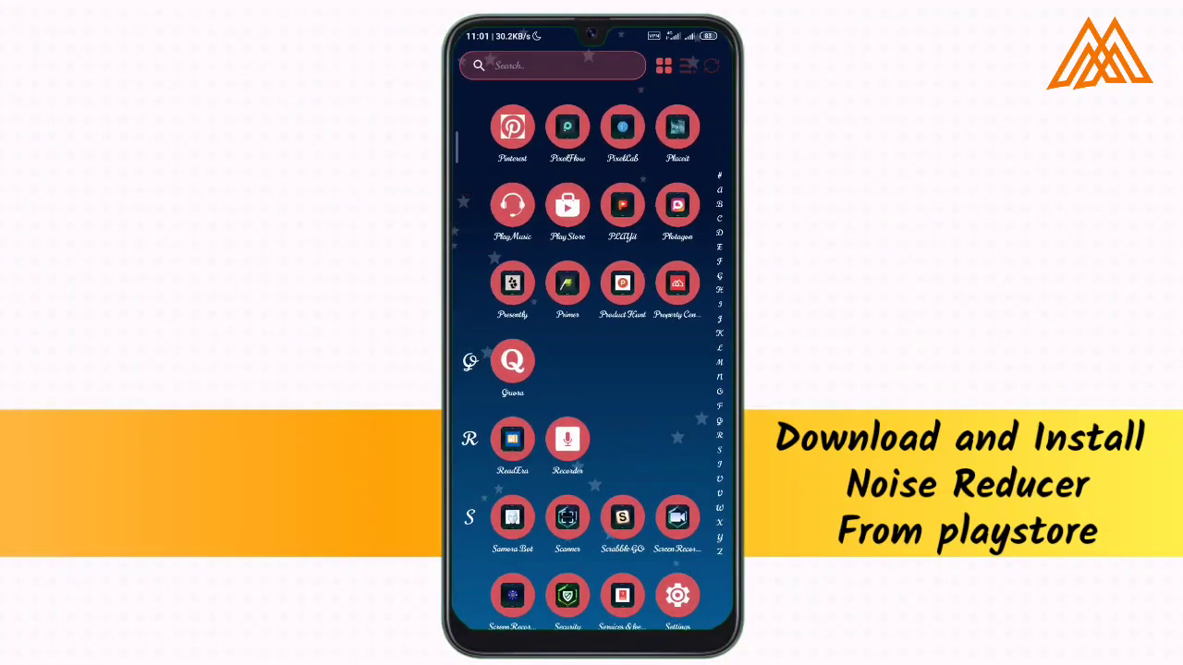
pyautogui.moveTo(628, 529); pyautogui.dragTo(638, 231)
pyautogui.moveTo(638, 184); pyautogui.dragTo(641, 467)
pyautogui.moveTo(600, 185); pyautogui.dragTo(601, 555)
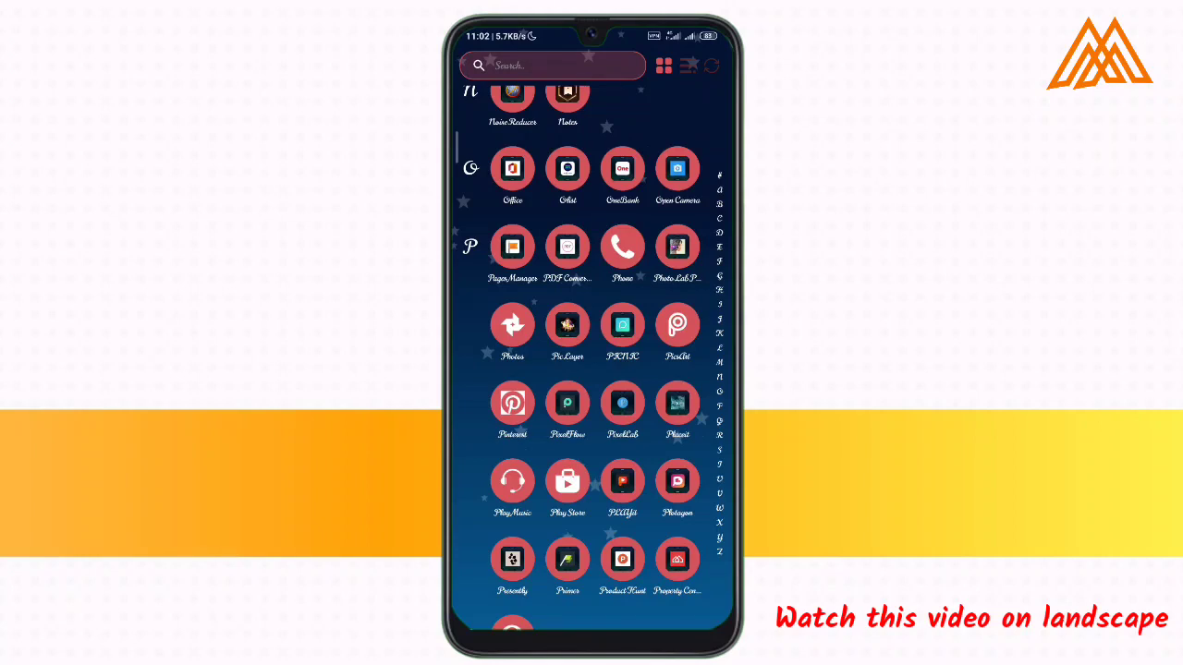
pyautogui.click(567, 482)
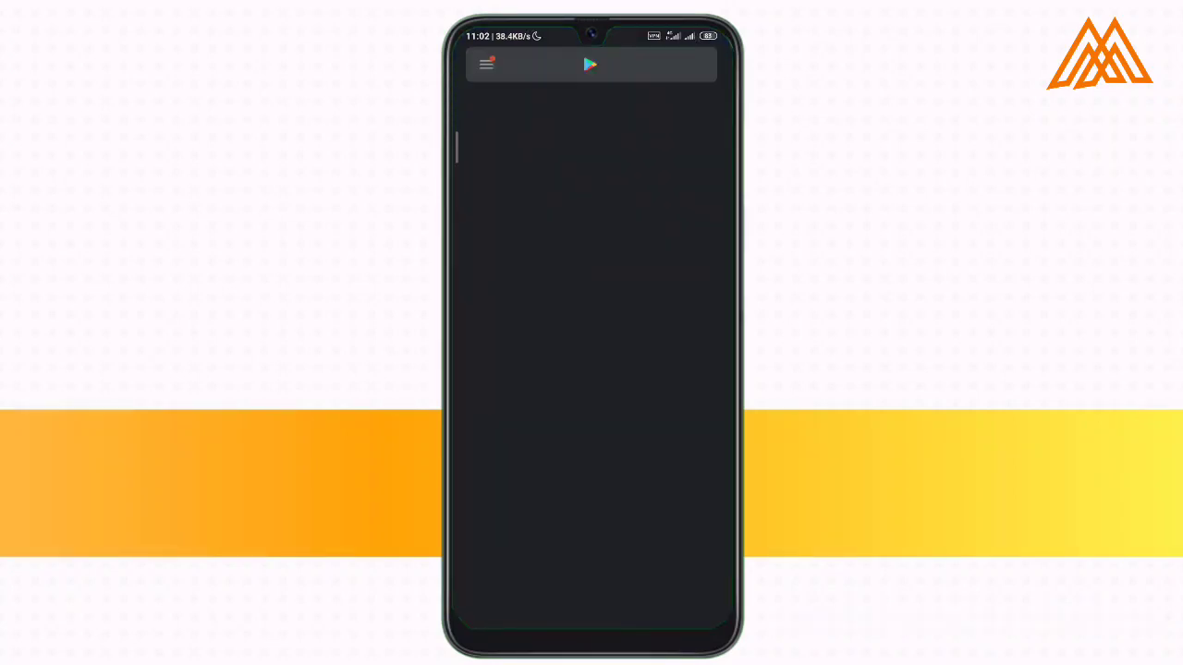
# Step: Search Play Store for 'noise reducer' and view the Inverse.AI Noise Reducer listing
pyautogui.click(548, 59)
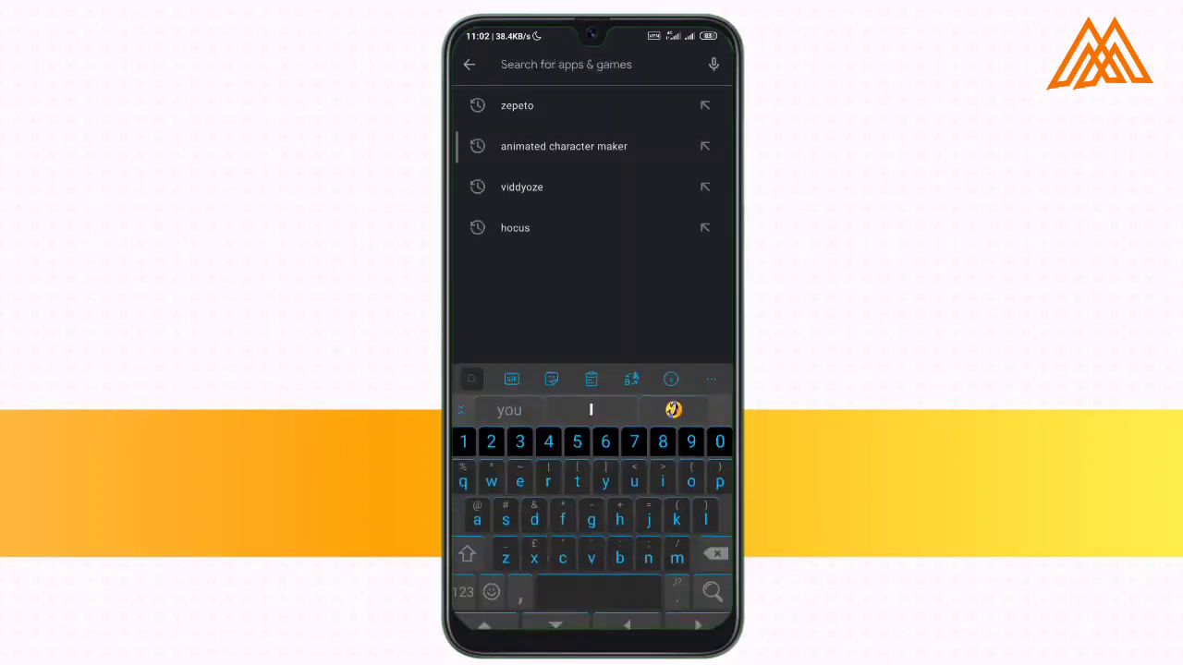
pyautogui.write('noise reducrt')
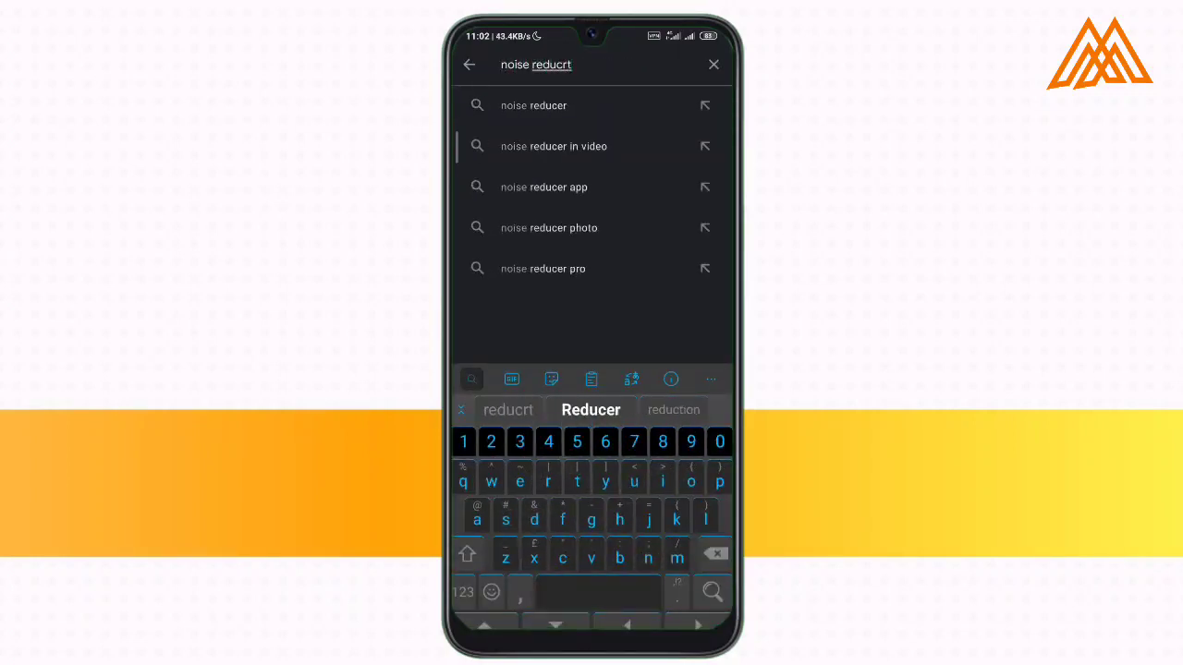
pyautogui.click(534, 106)
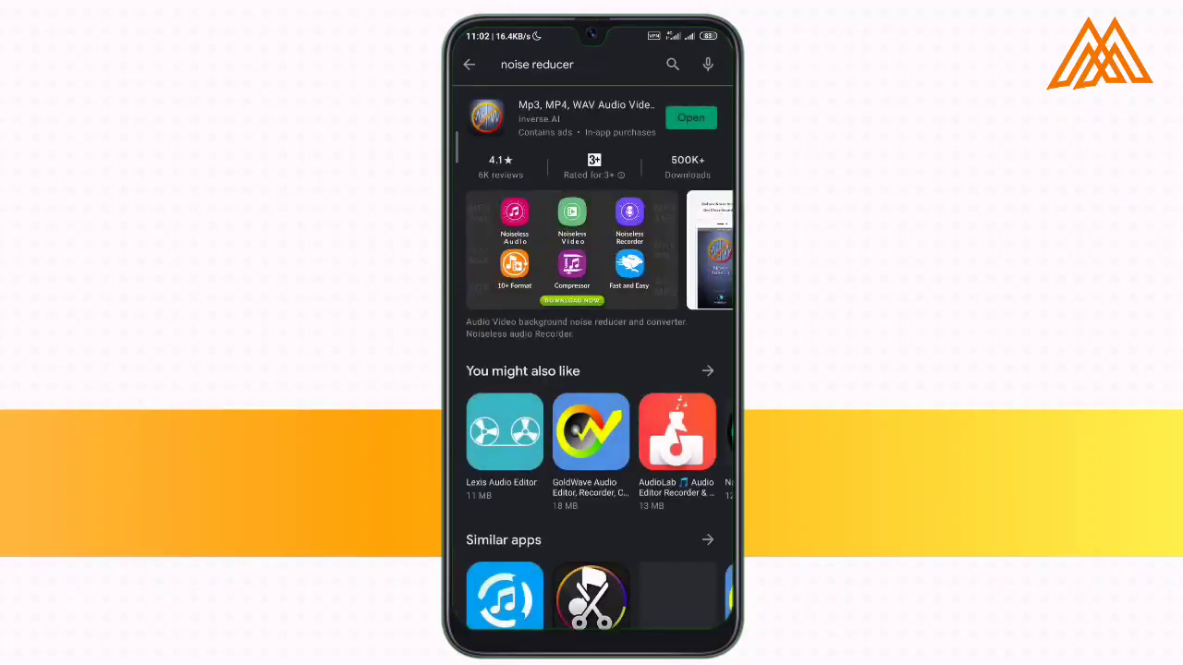
pyautogui.click(485, 117)
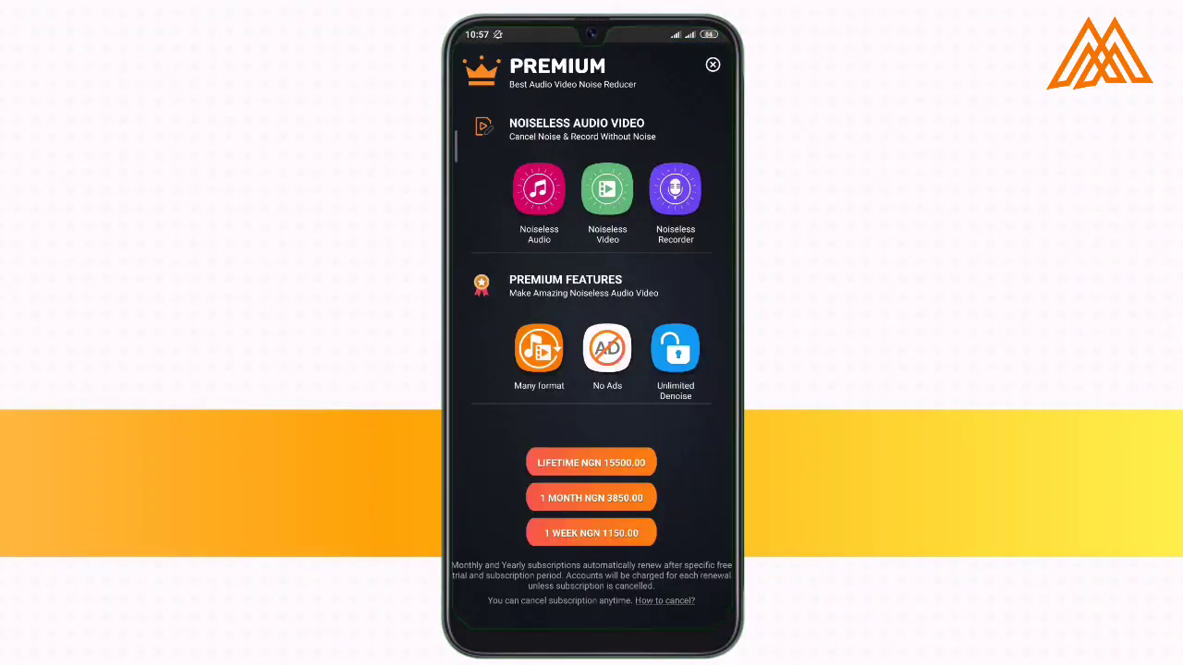
# Step: Dismiss the Premium subscription offer to reach the Noise Reducer home screen
pyautogui.press('Escape')
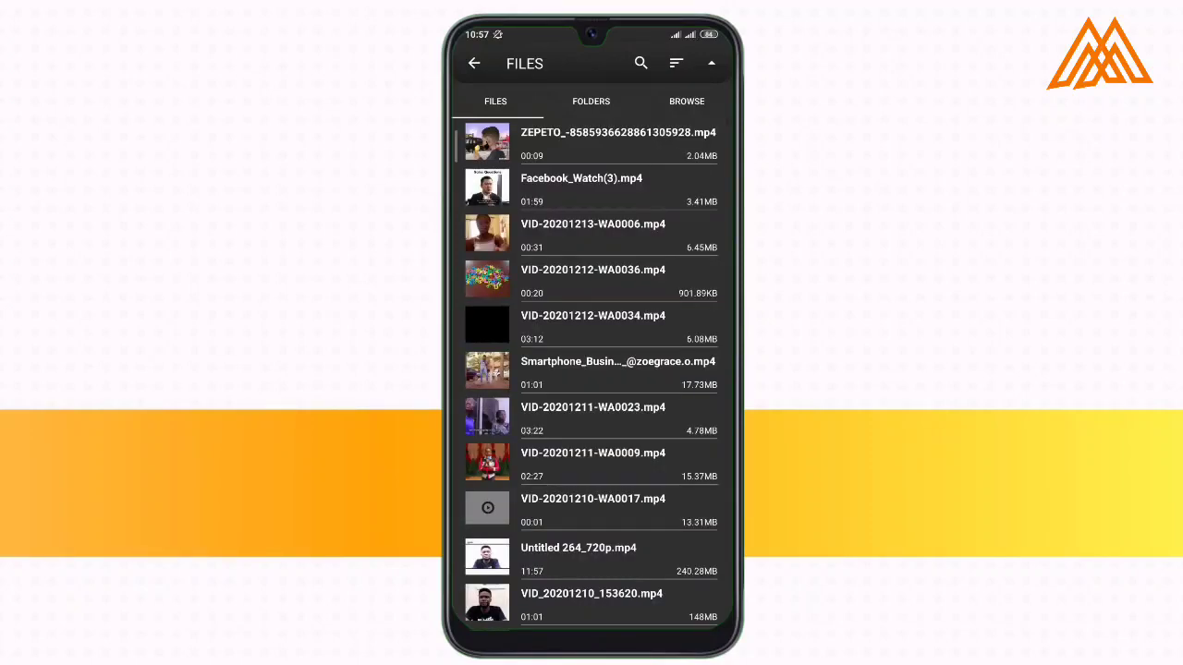
pyautogui.scroll(-10, 611, 387)
pyautogui.scroll(-10, 621, 361)
pyautogui.scroll(-5, 621, 361)
pyautogui.scroll(-5, 621, 345)
pyautogui.scroll(-5, 610, 389)
pyautogui.scroll(-5, 591, 423)
pyautogui.scroll(-5, 597, 431)
pyautogui.scroll(-5, 597, 435)
pyautogui.scroll(-5, 597, 428)
pyautogui.scroll(-3, 599, 401)
pyautogui.scroll(-2, 591, 407)
pyautogui.scroll(-1, 588, 421)
pyautogui.scroll(-1, 588, 420)
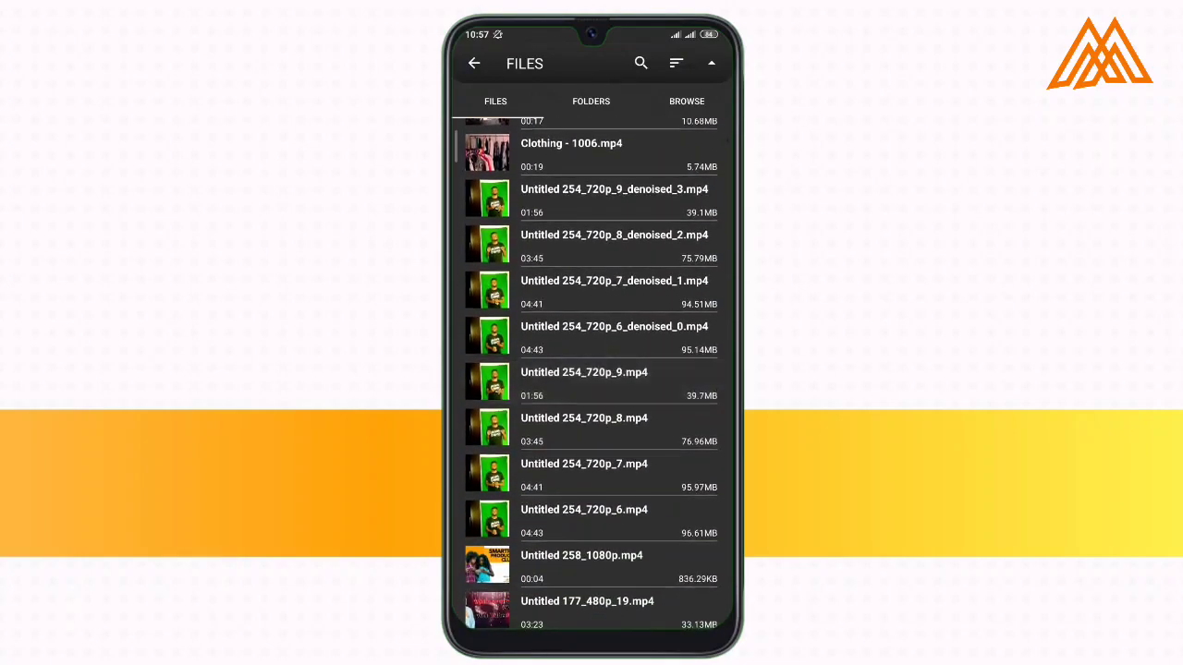
# Step: Import Untitled 254_720p_9.mp4 from the FILES list to start denoising
pyautogui.click(584, 387)
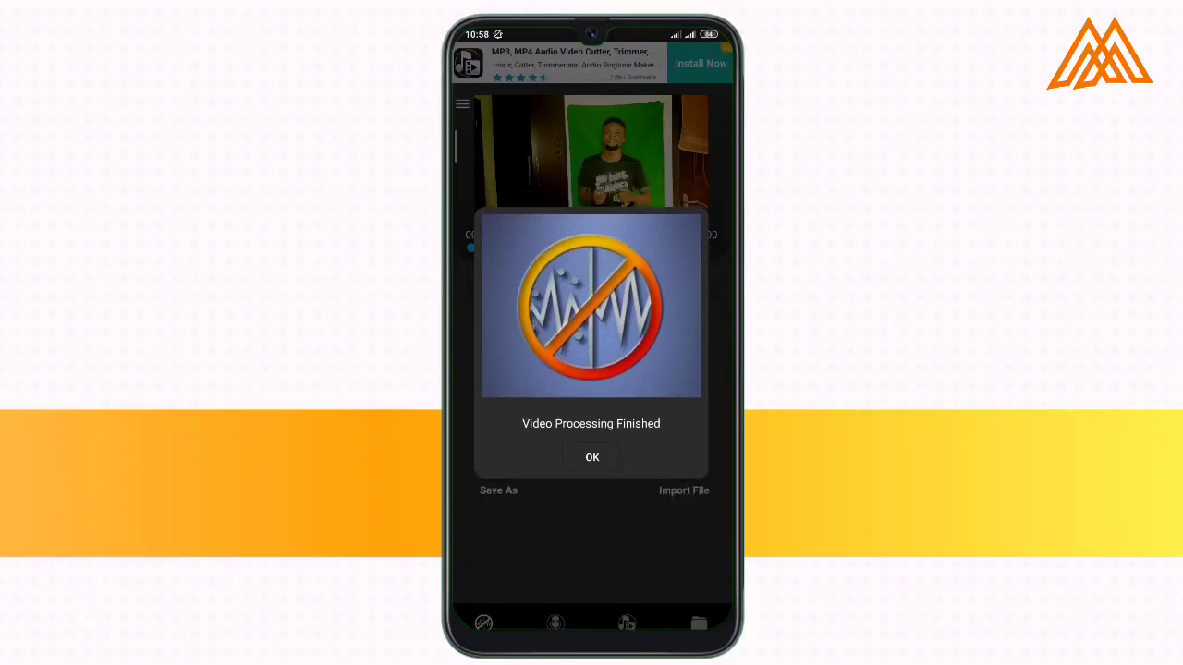
# Step: Acknowledge processing finished, play the original video briefly, then play the noiseless version
pyautogui.click(592, 457)
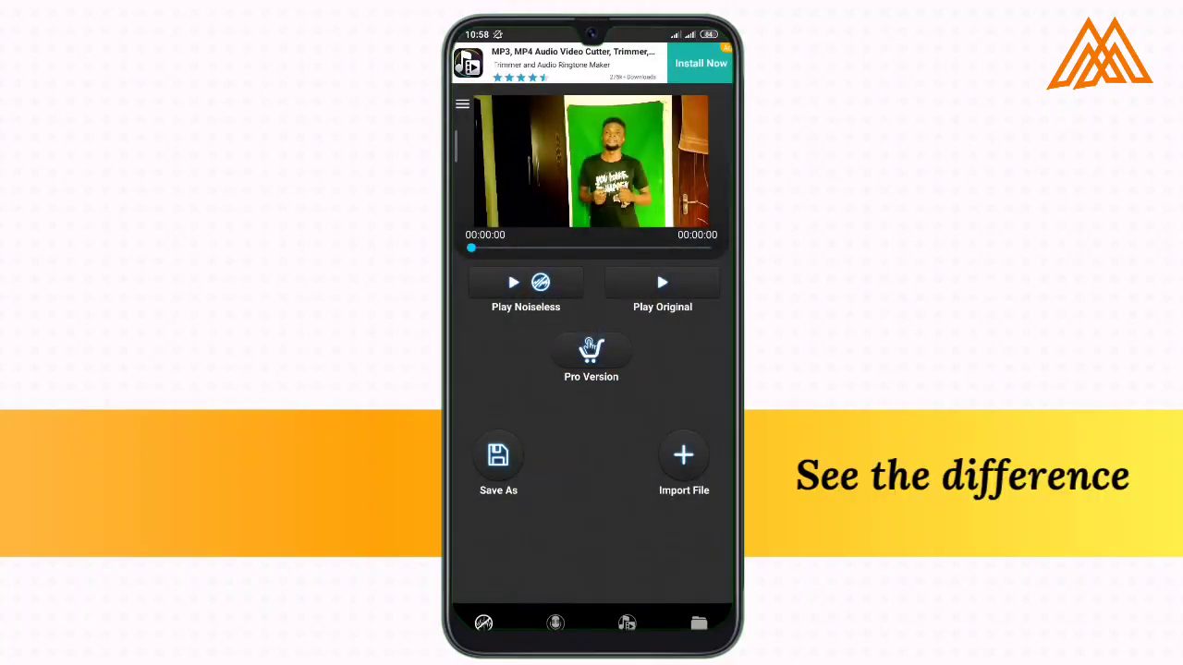
pyautogui.click(656, 269)
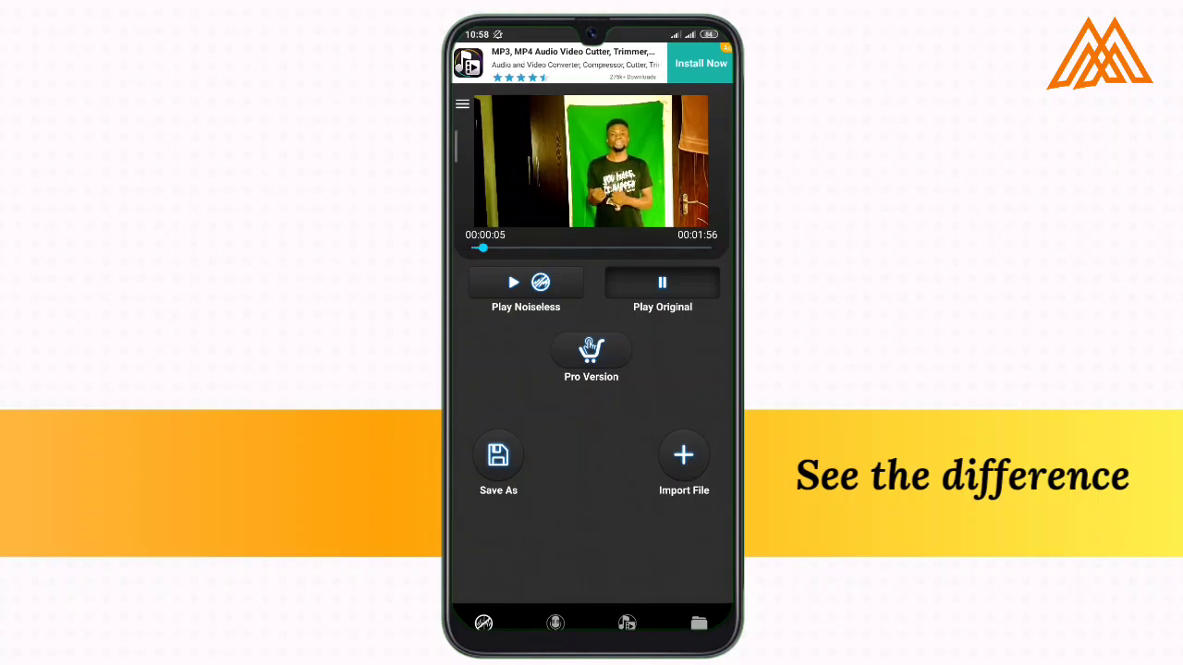
pyautogui.click(661, 283)
pyautogui.click(526, 282)
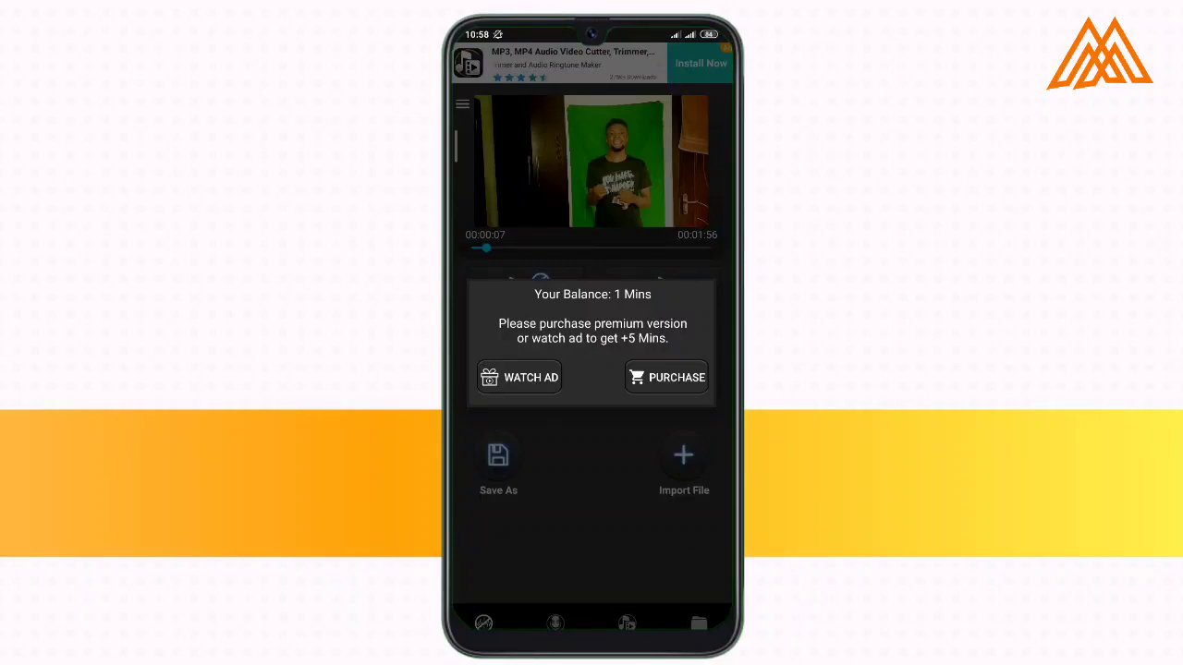
# Step: View the premium purchase options, close them, and cancel the AUDIO/VIDEO choice dialog
pyautogui.click(665, 377)
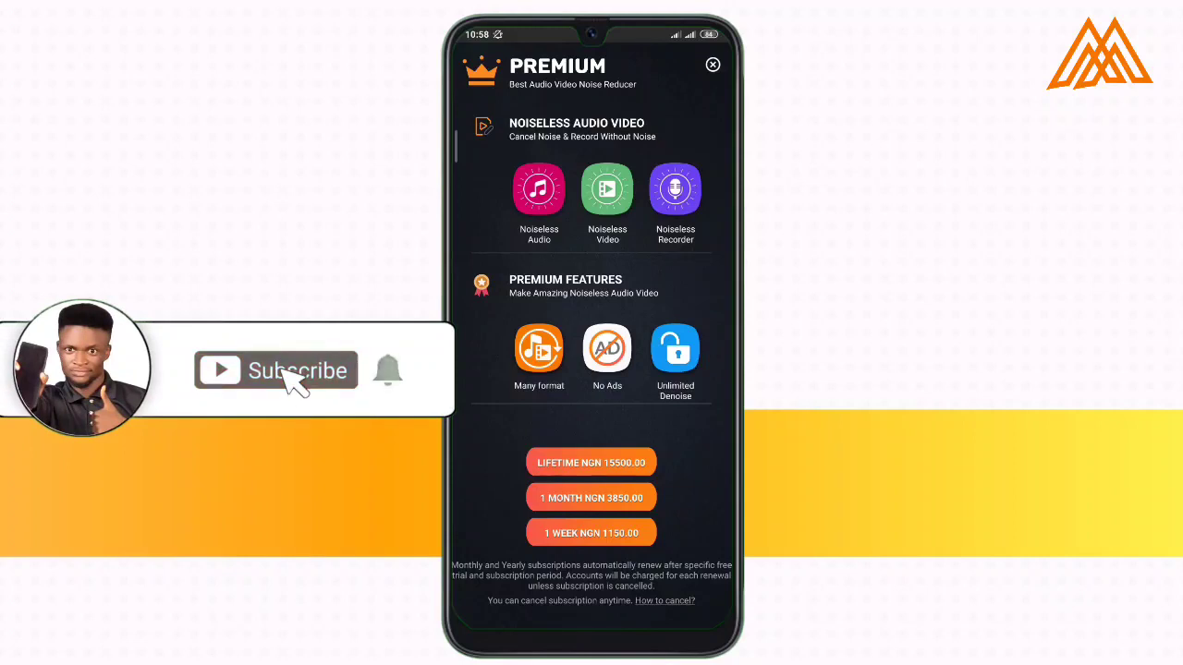
pyautogui.click(713, 64)
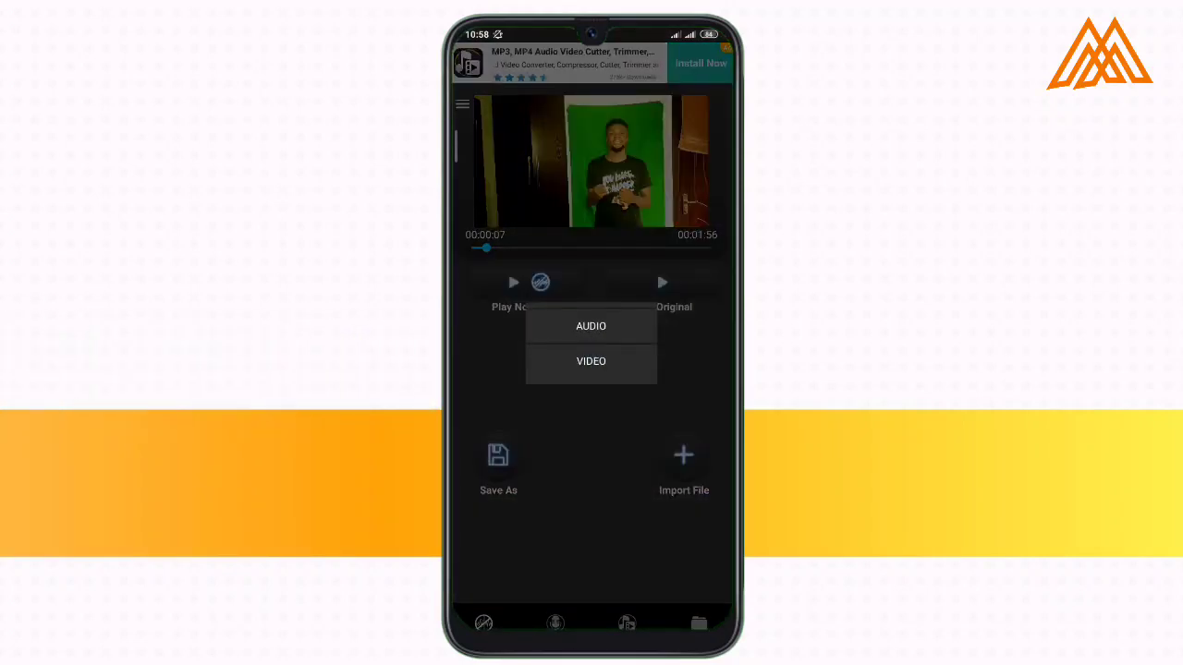
pyautogui.press('Escape')
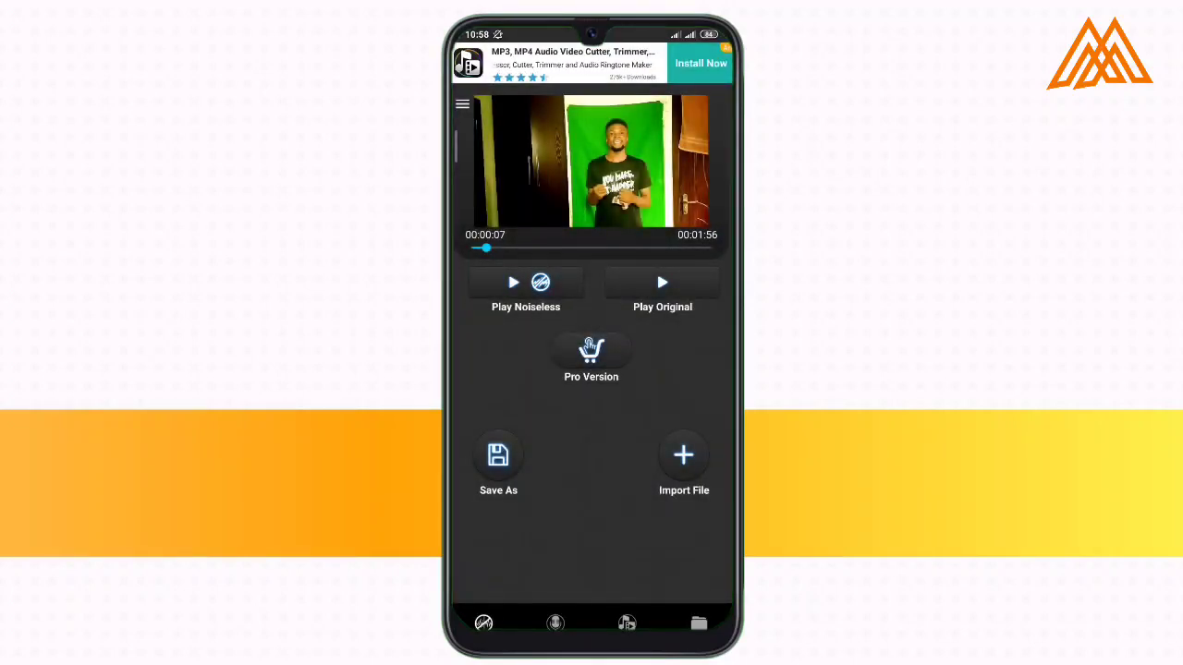
# Step: Visit the noiseless recorder and audio tools tabs on the way to the Outputs list
pyautogui.click(556, 623)
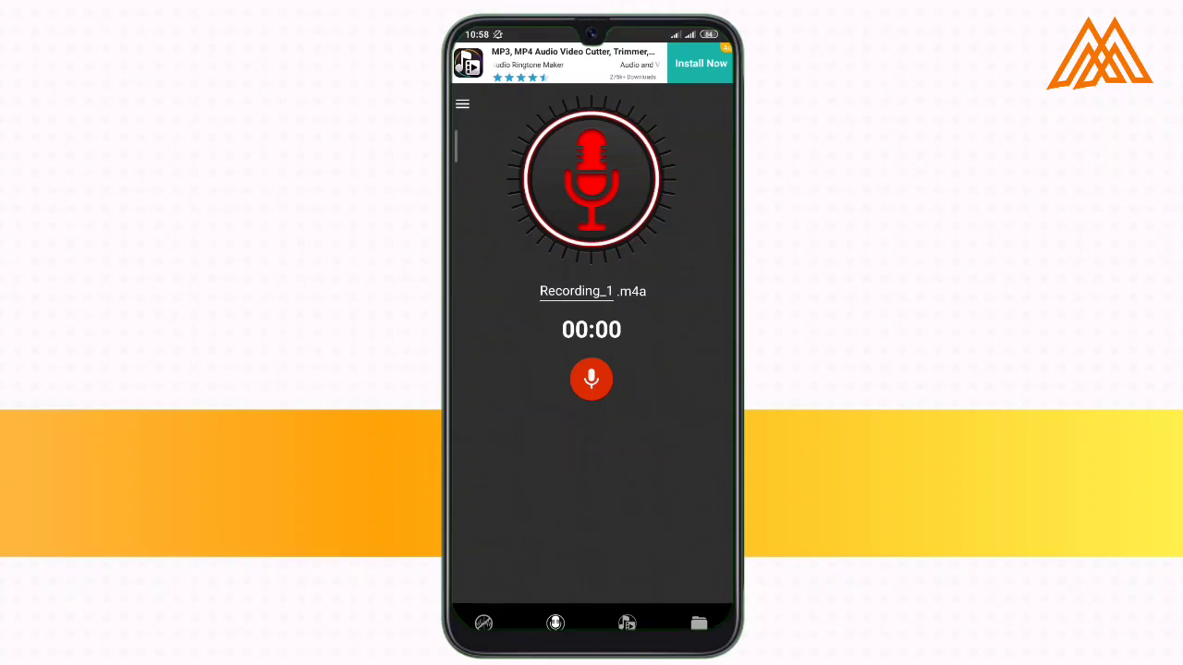
pyautogui.click(626, 623)
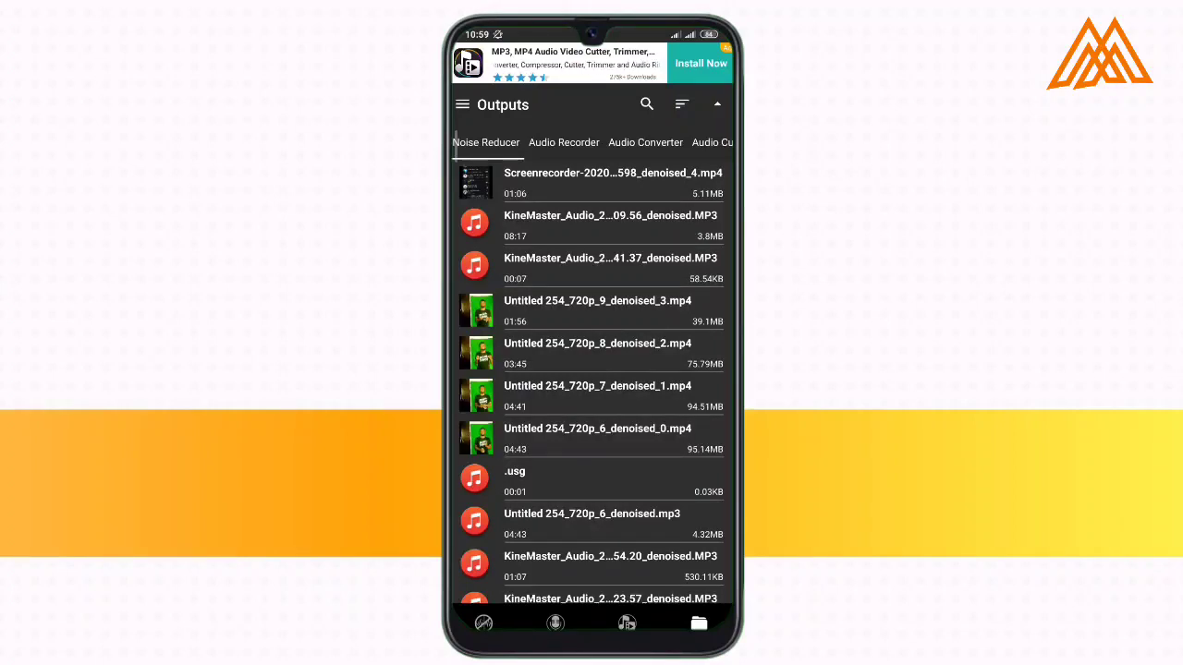
pyautogui.scroll(-2, 592, 379)
pyautogui.scroll(2, 595, 376)
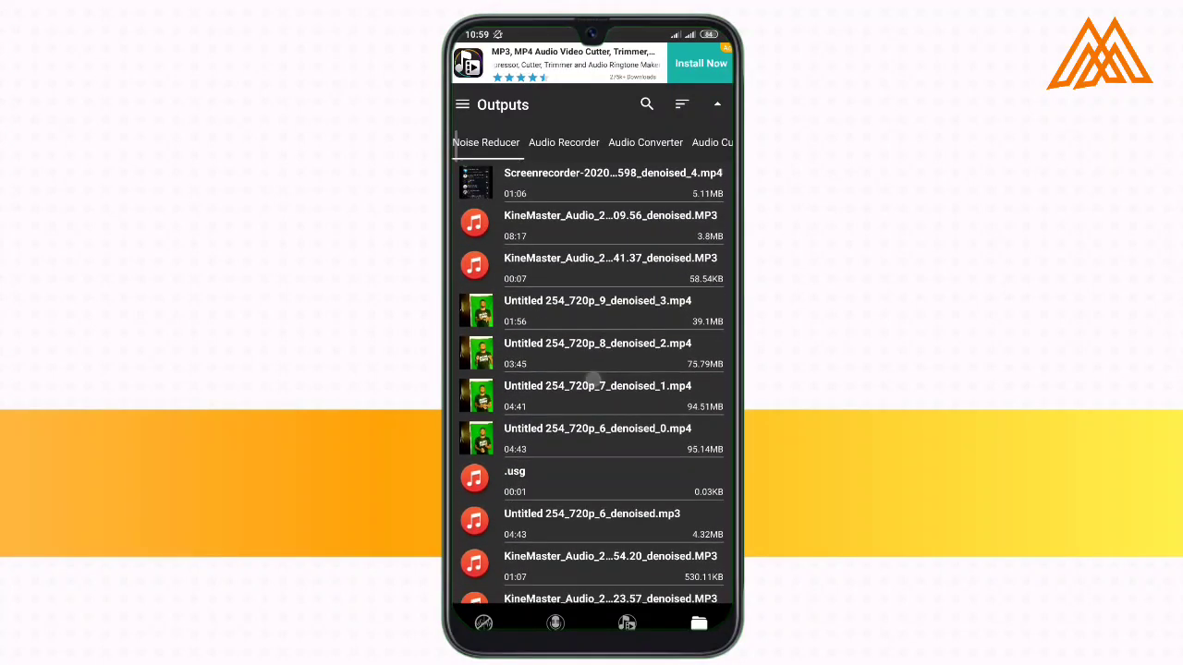
pyautogui.scroll(-3, 594, 398)
pyautogui.scroll(3, 594, 388)
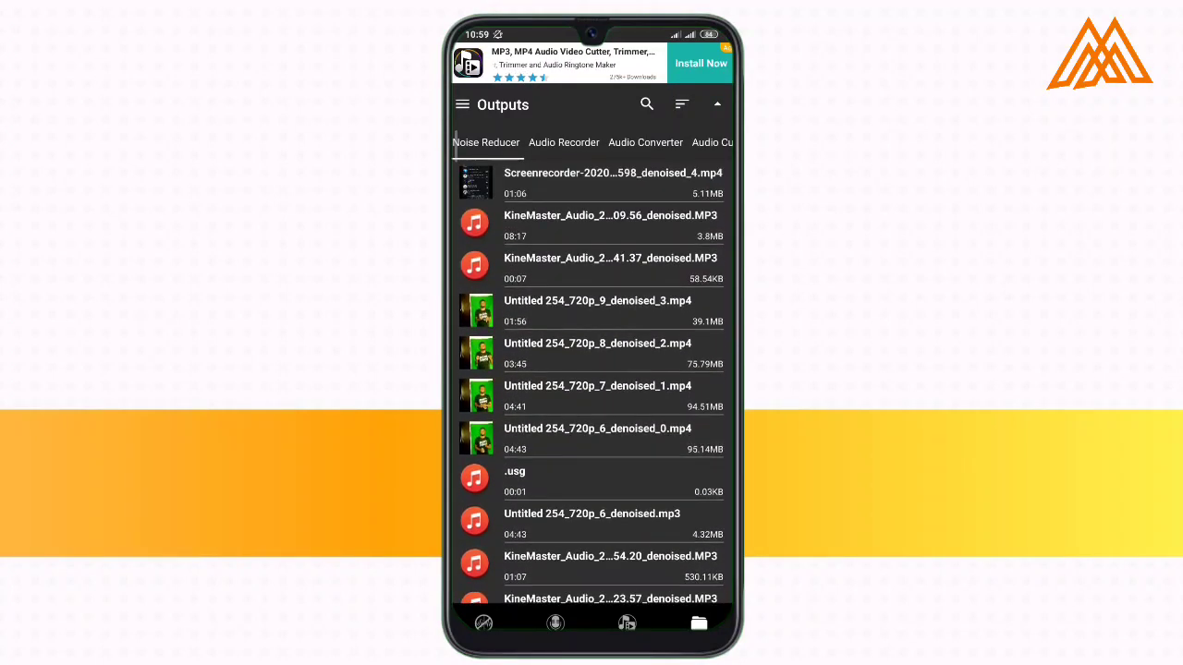
# Step: Check the empty Audio Converter outputs tab and return to the Noise Reducer outputs list
pyautogui.click(645, 142)
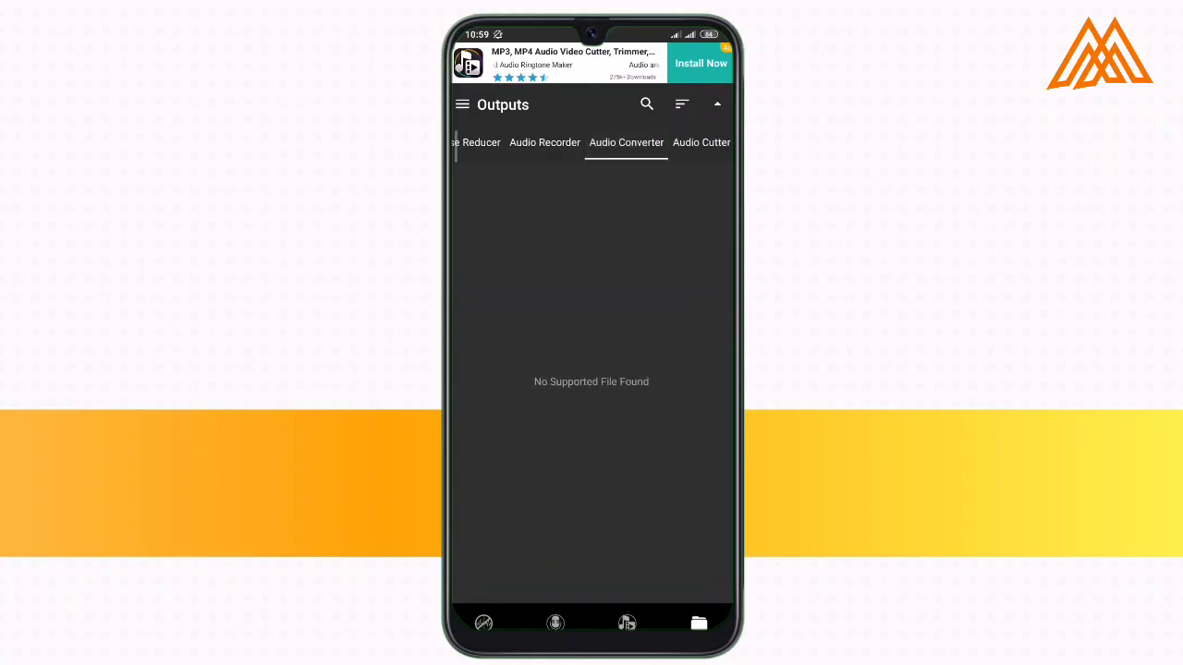
pyautogui.click(486, 142)
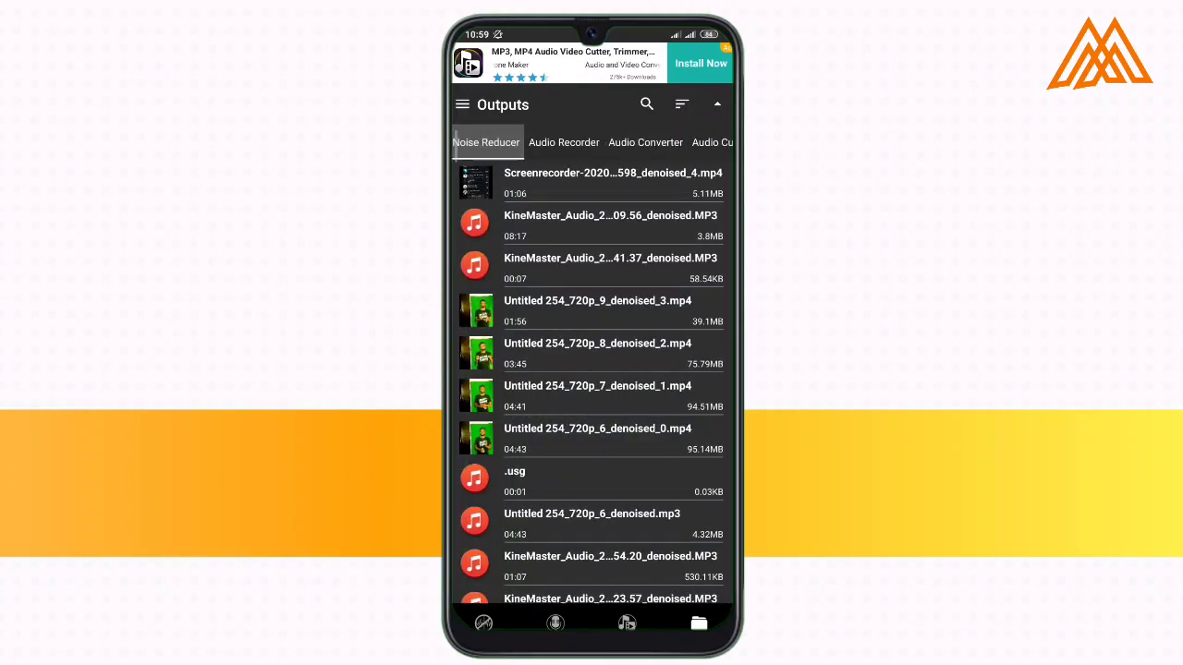